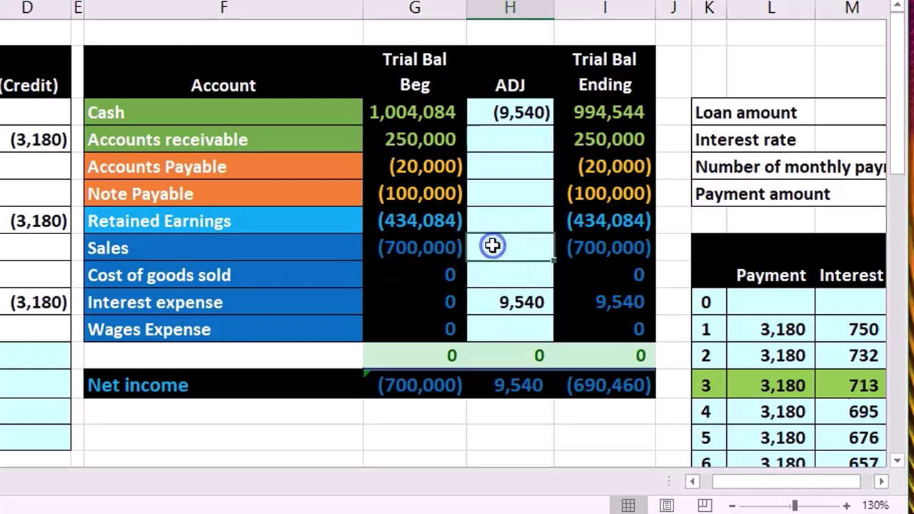
- Review the beginning trial balance and the SUM formulas behind its total and the beginning and ending net income
drag(326, 116, 414, 188)
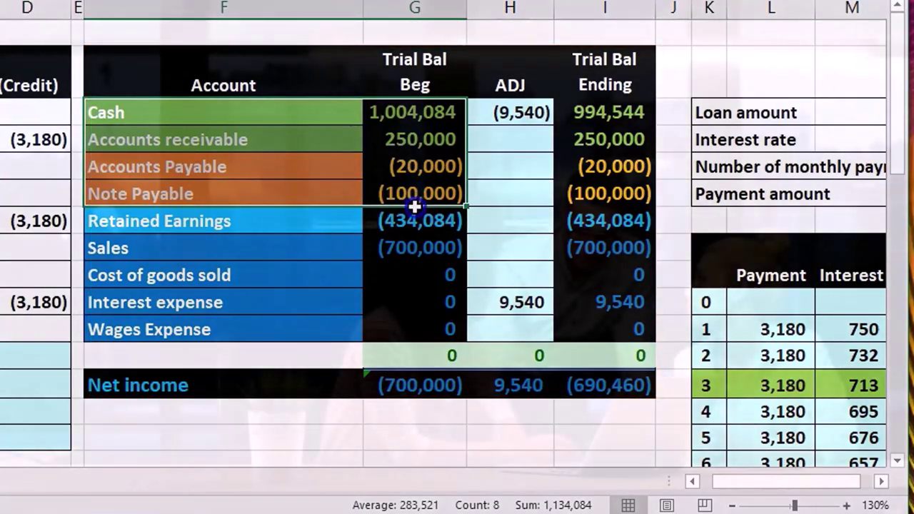
drag(414, 206, 415, 322)
click(418, 355)
key(alt+equal)
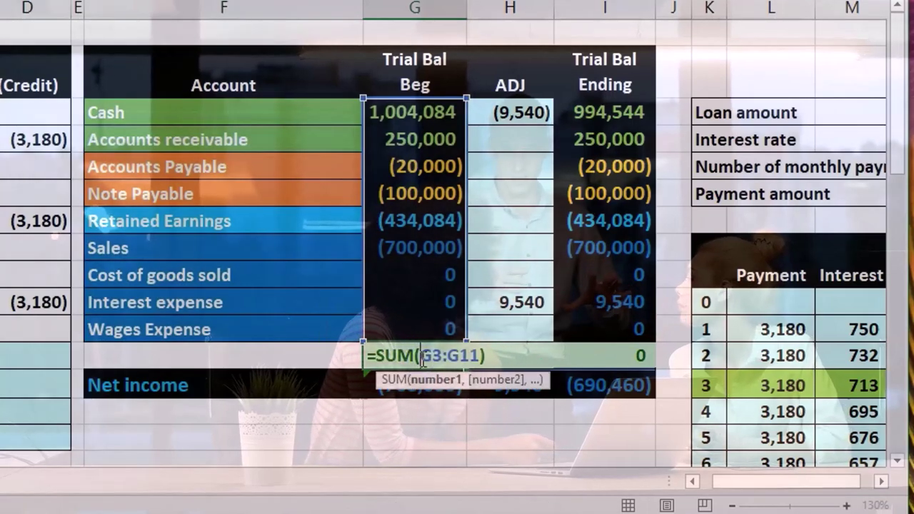
key(Return)
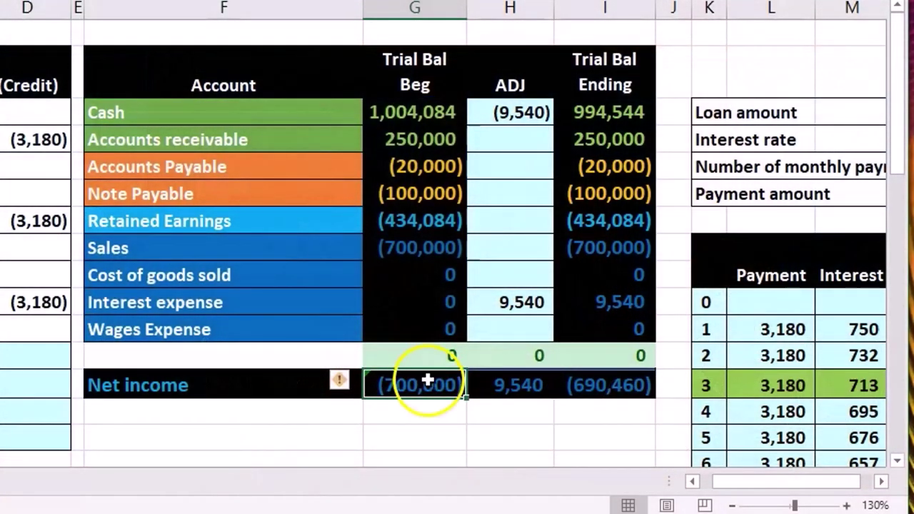
double_click(427, 381)
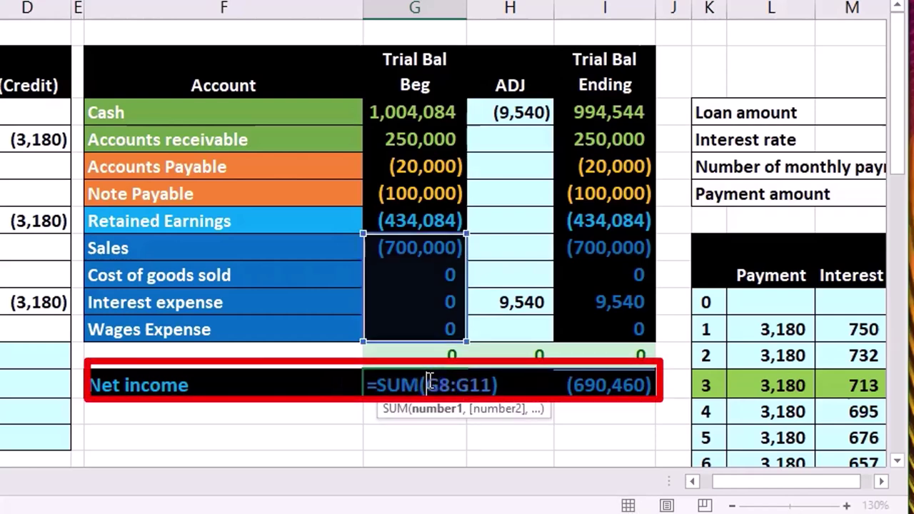
key(Return)
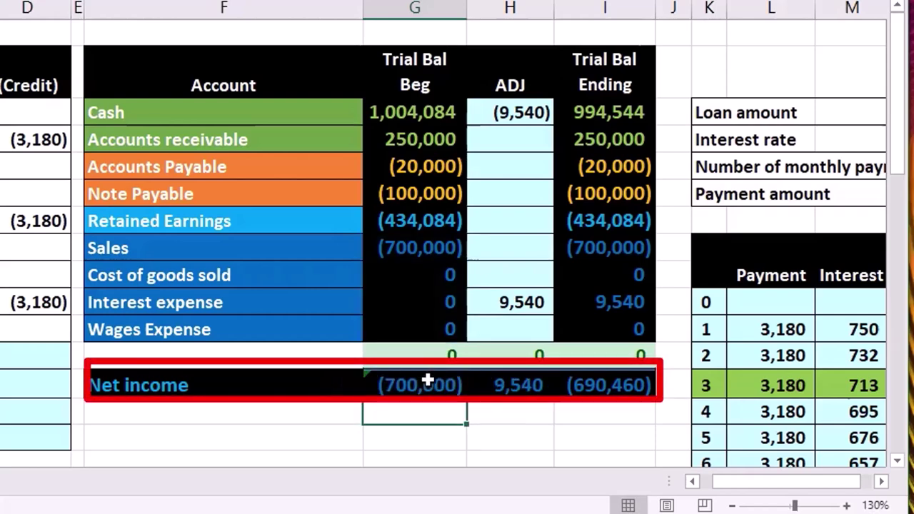
double_click(619, 387)
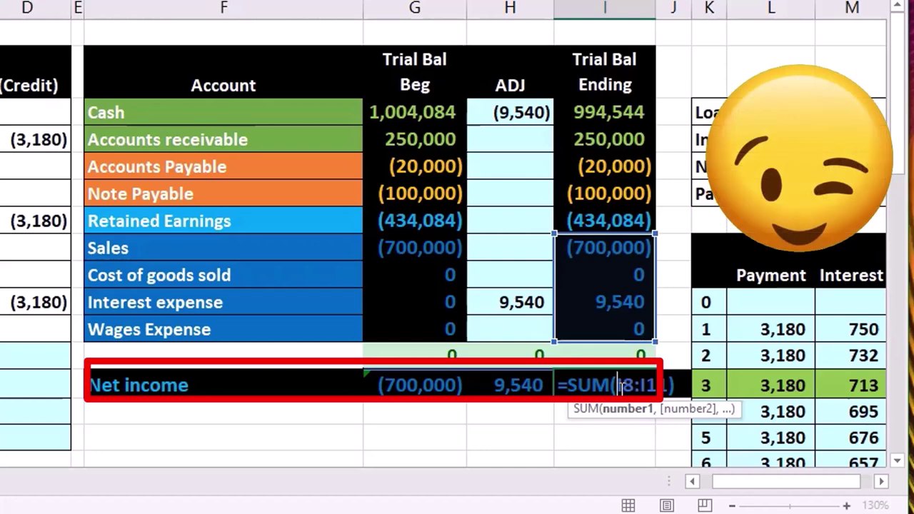
key(Return)
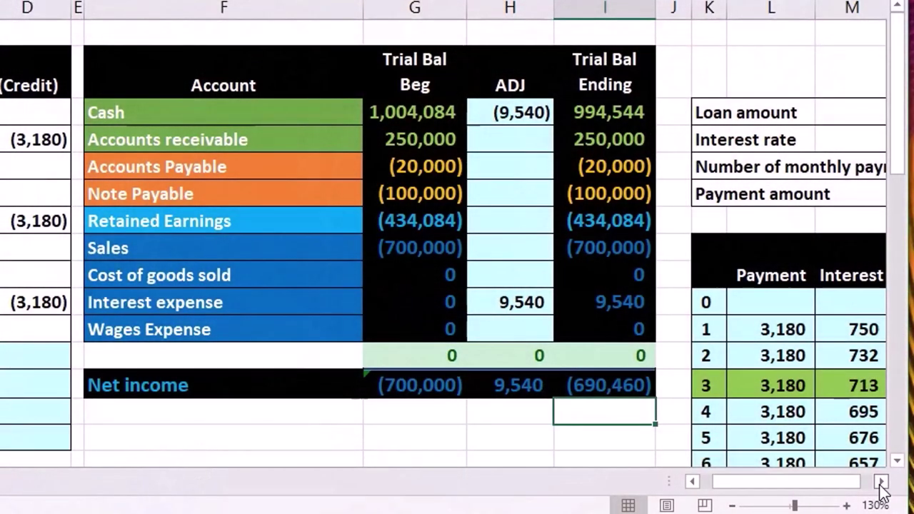
- Examine the loan terms and the schedule's interest and principal reduction for payments 1 to 4, alongside the Note Payable and Cash adjustment cells
click(879, 484)
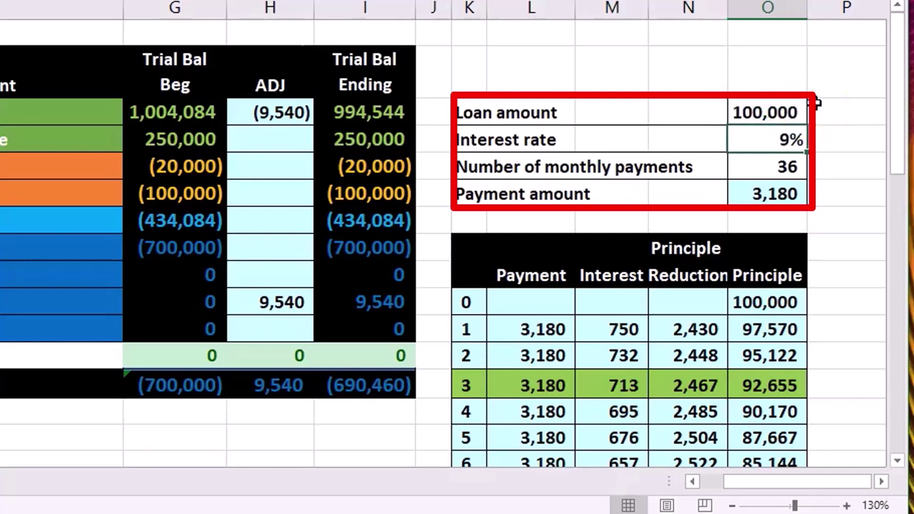
key(Down)
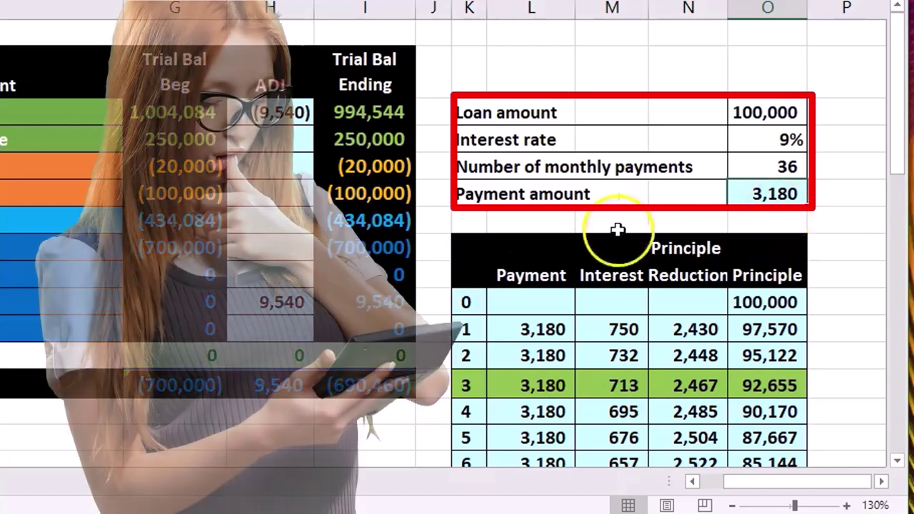
click(377, 191)
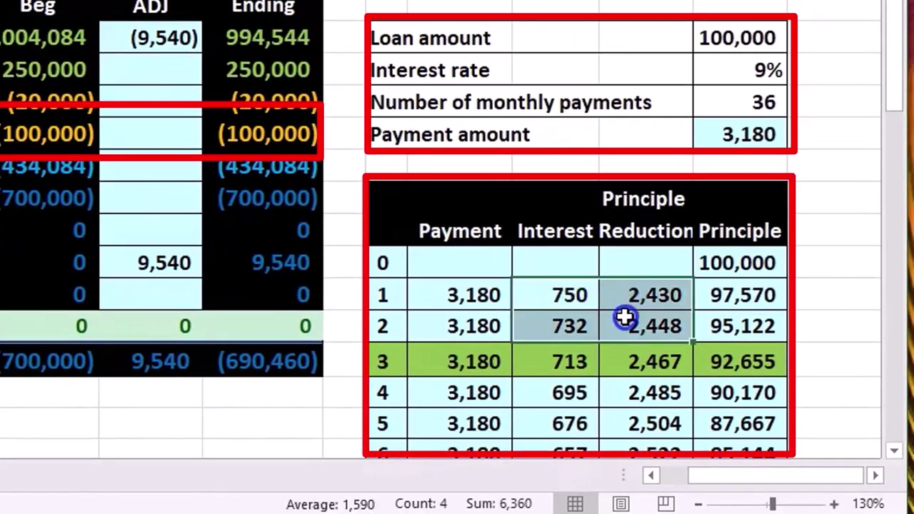
drag(625, 316, 623, 345)
drag(623, 378, 626, 384)
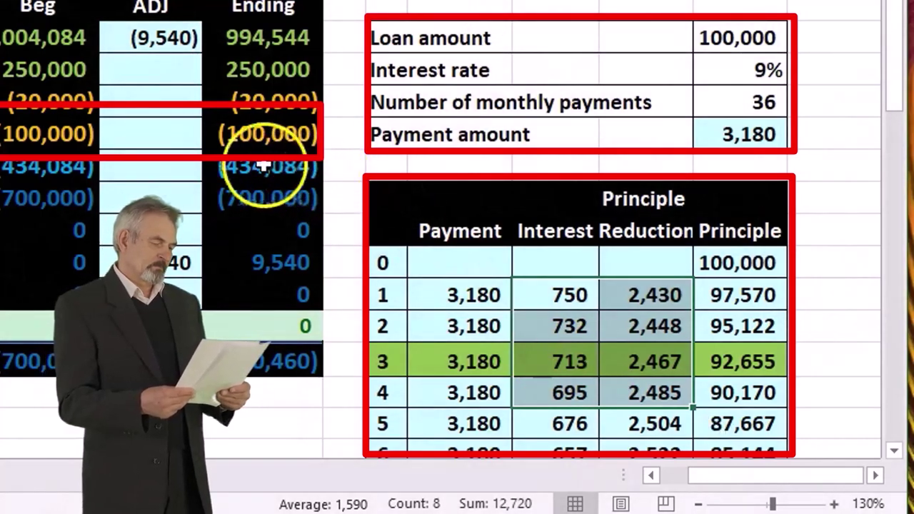
click(192, 139)
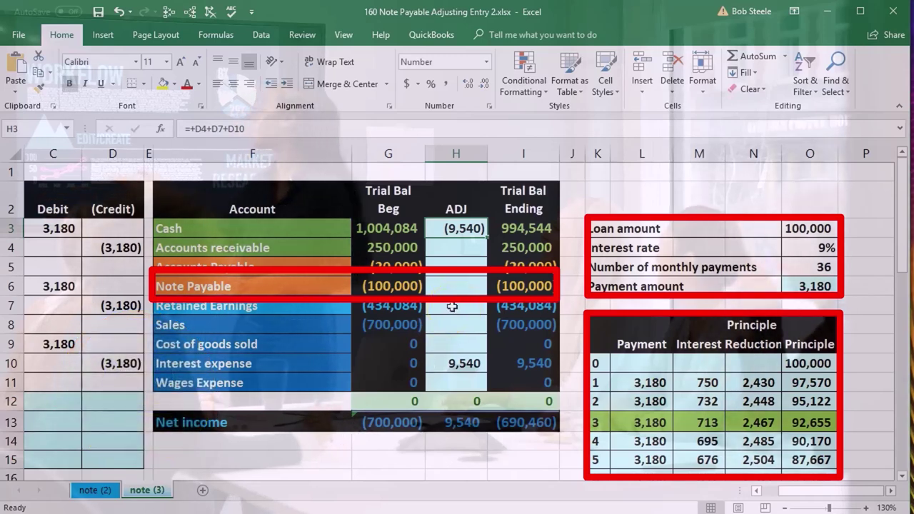
click(756, 491)
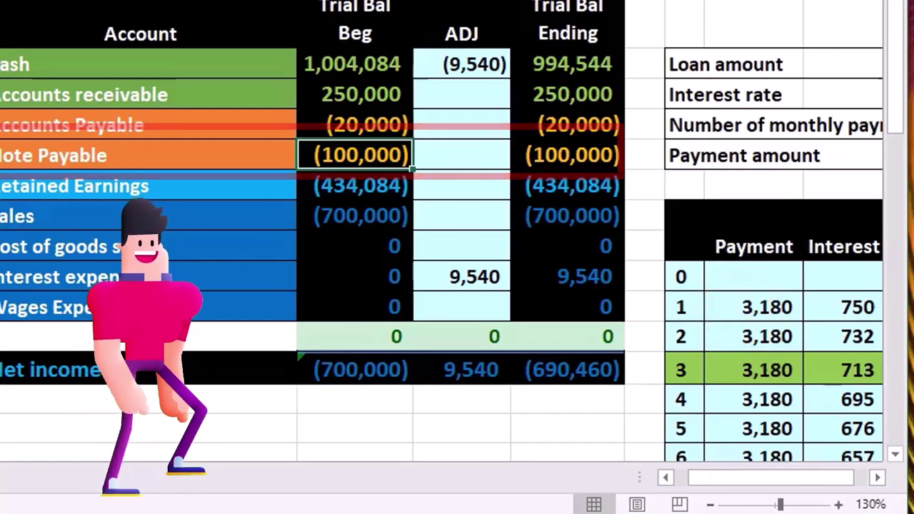
- Compare the interest and principal split of the first payments and the principal after payment 3 with the ending Note Payable balance
click(877, 477)
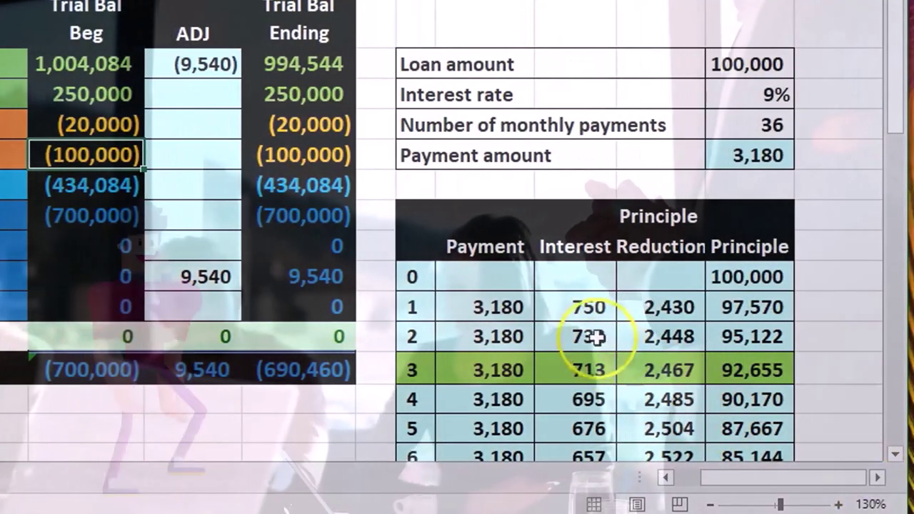
click(671, 307)
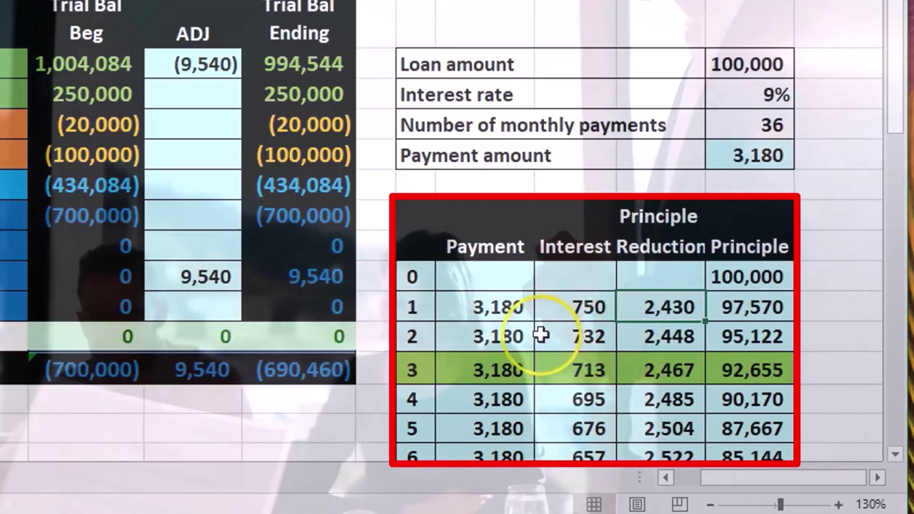
click(571, 298)
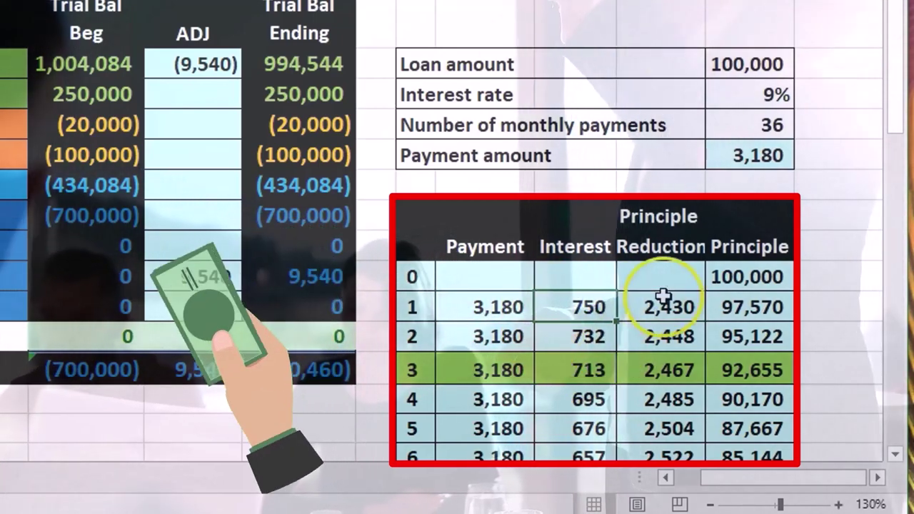
click(527, 335)
click(621, 333)
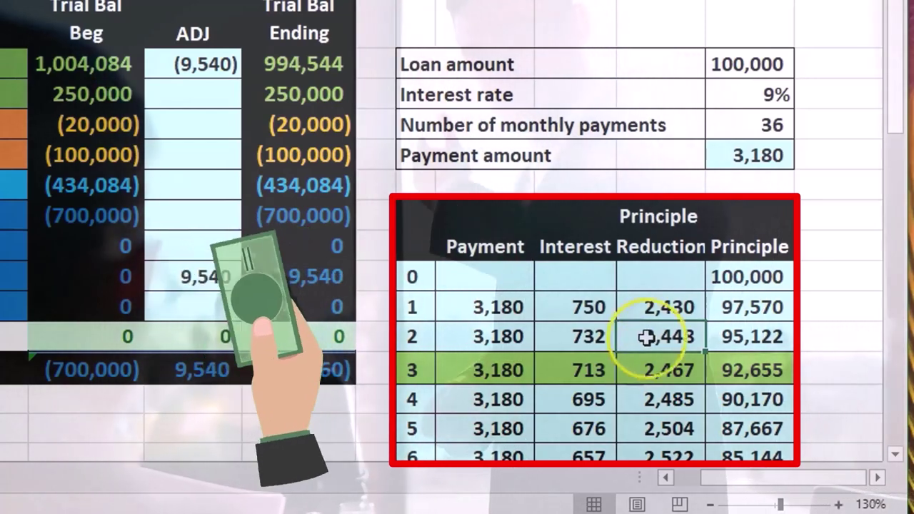
click(725, 366)
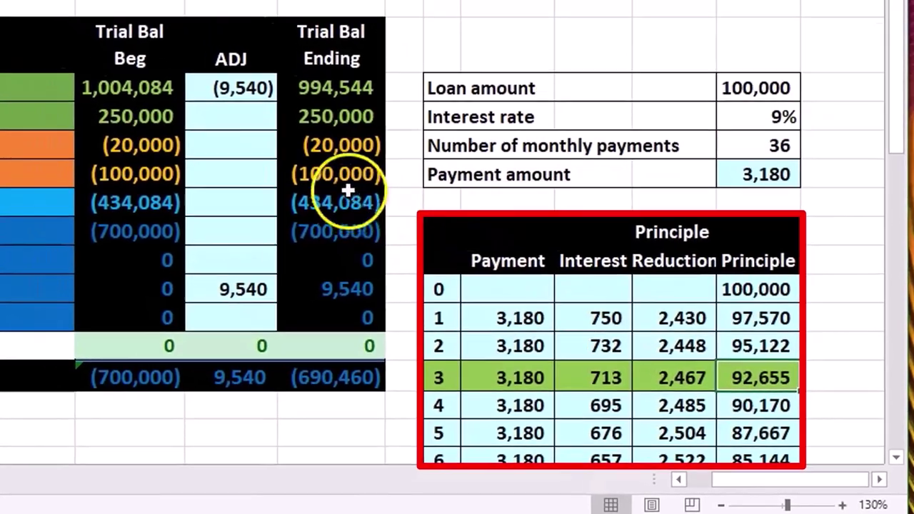
click(292, 155)
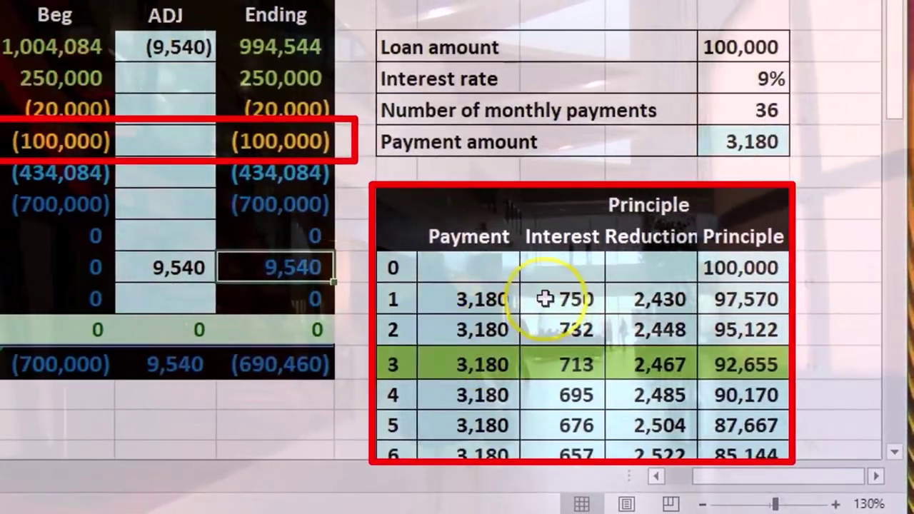
- Compare the Interest expense adjustment with the scheduled interest for payments 1 to 3
click(677, 376)
drag(544, 299, 540, 349)
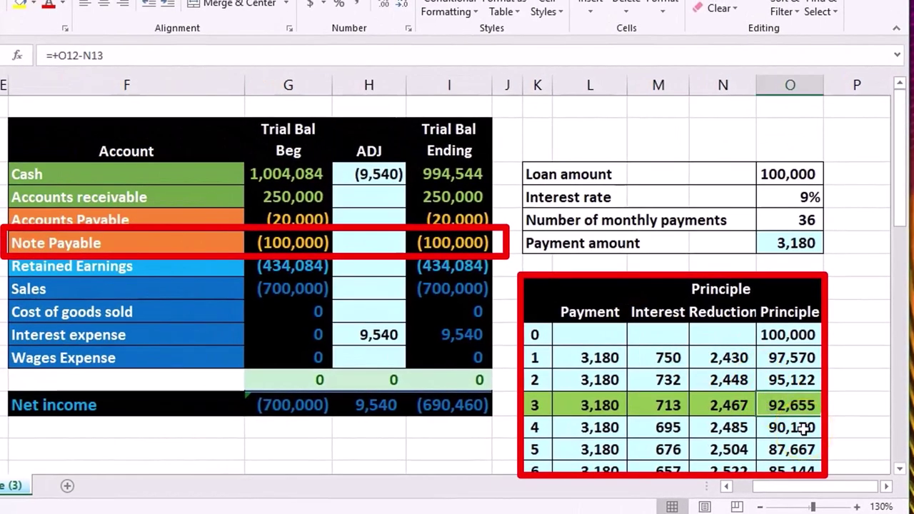
click(396, 335)
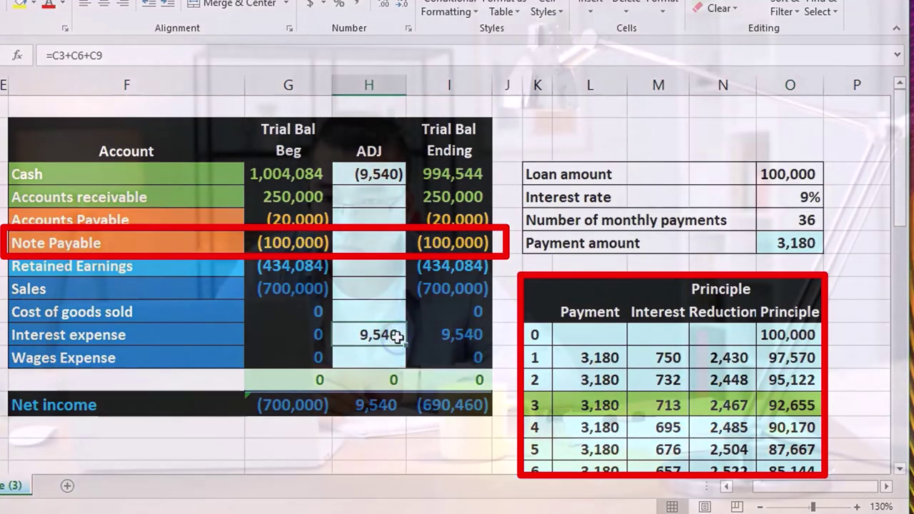
click(653, 358)
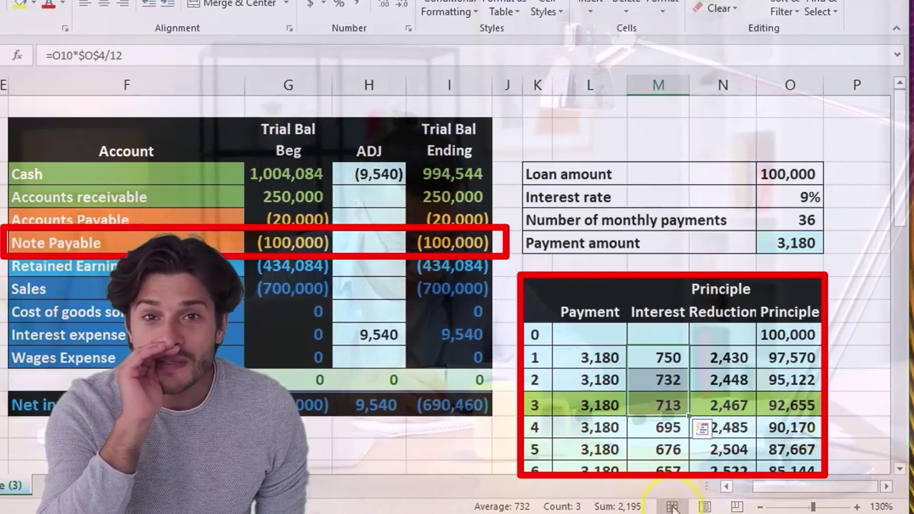
click(725, 486)
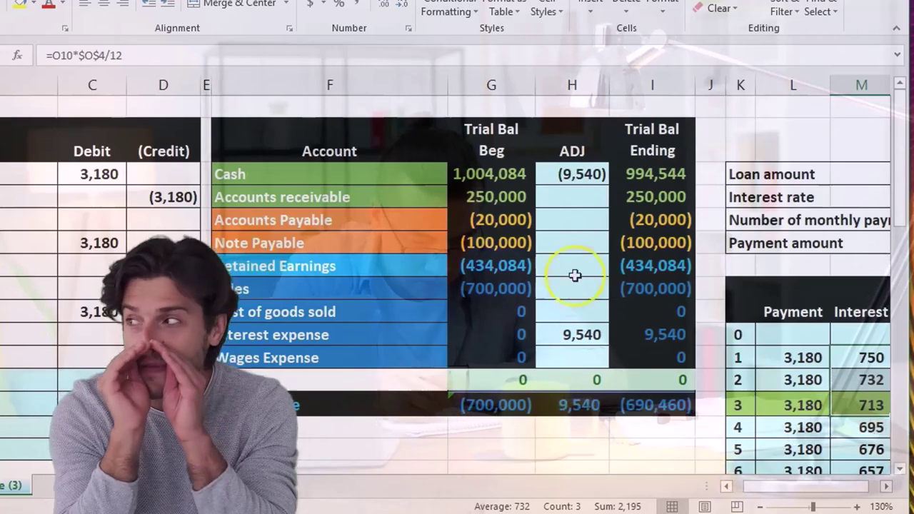
- Copy the Note Payable account name from the trial balance and paste it as a value into B12
click(618, 243)
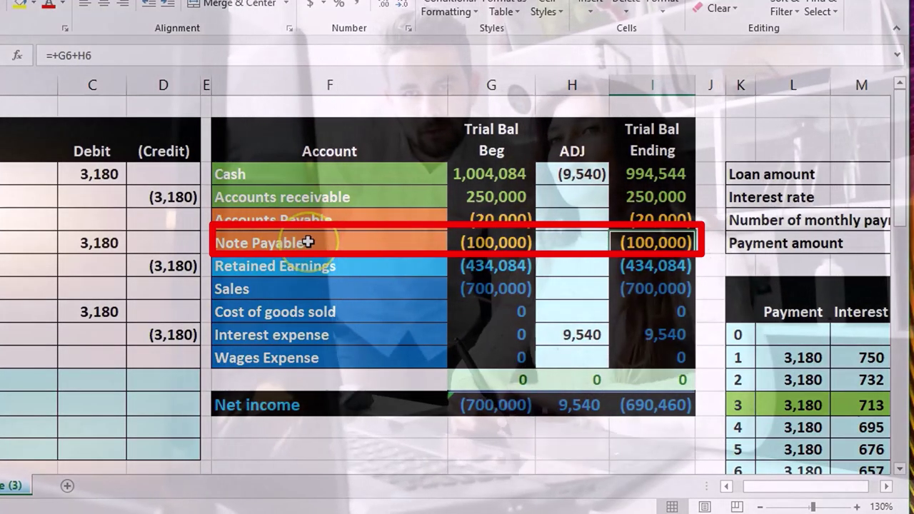
right_click(311, 244)
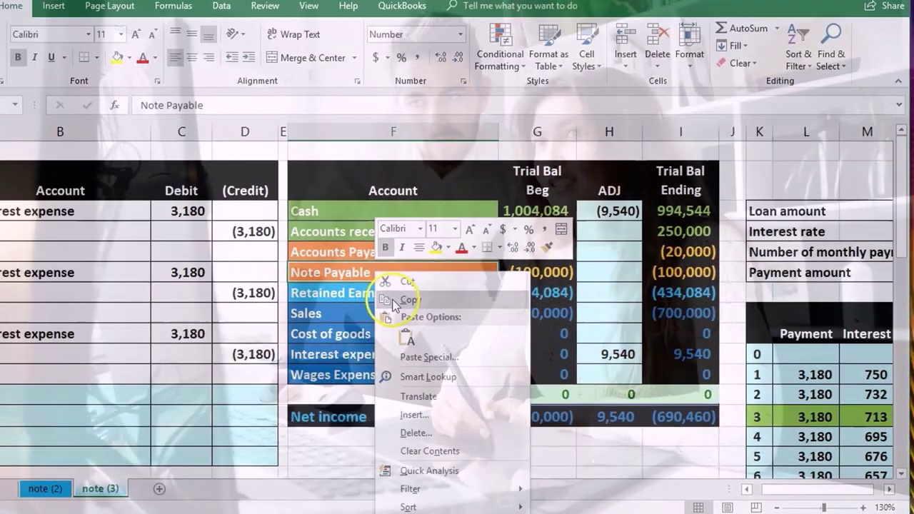
click(343, 255)
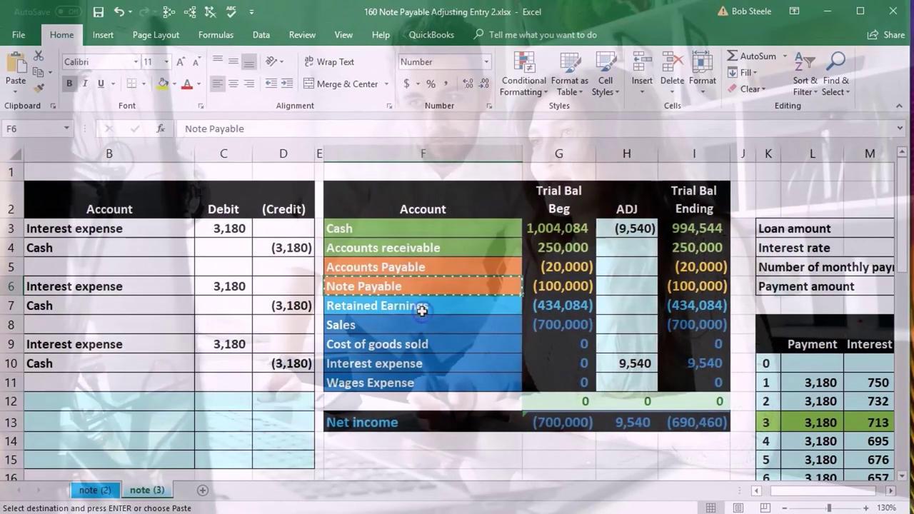
right_click(138, 403)
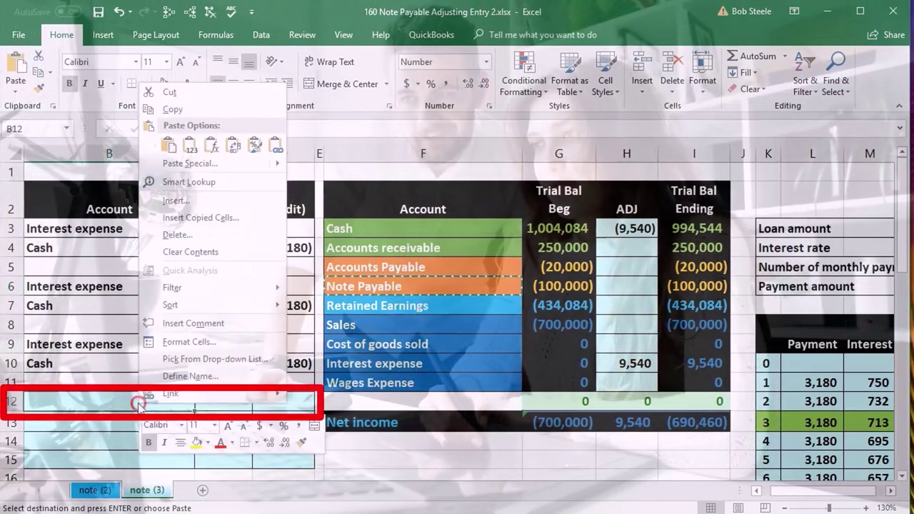
click(190, 145)
- Enter the Note Payable debit in C12 as 100000 minus the 92,655 principal remaining after payment 3
click(227, 398)
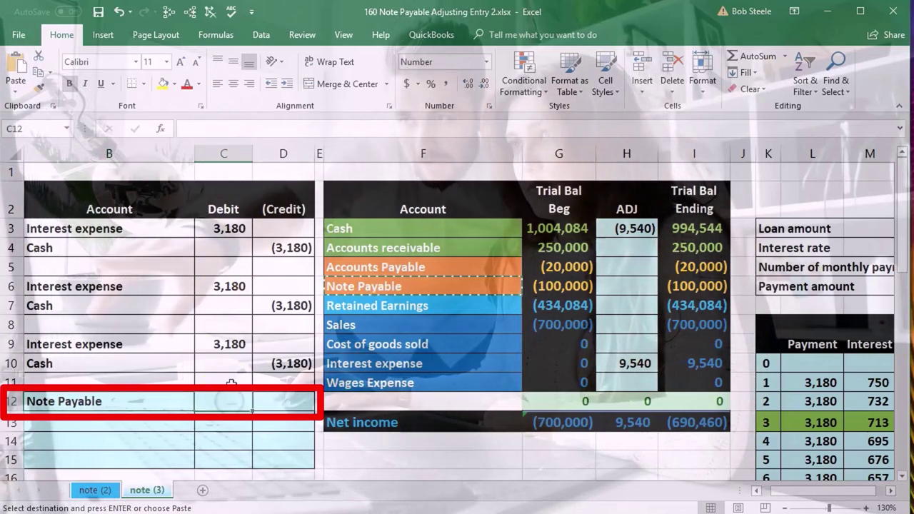
text(=100000-)
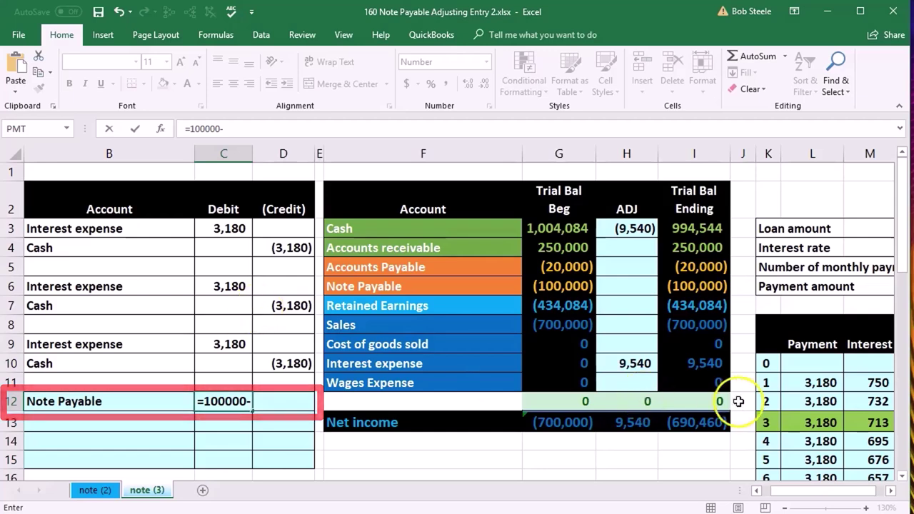
drag(796, 489, 813, 492)
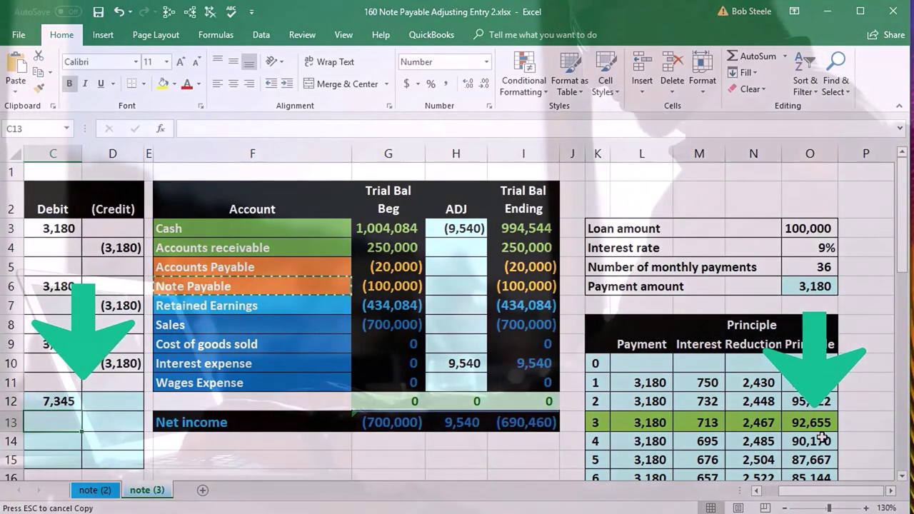
- Enter the matching credit in D13 as the negative of the debit in C12
key(Left)
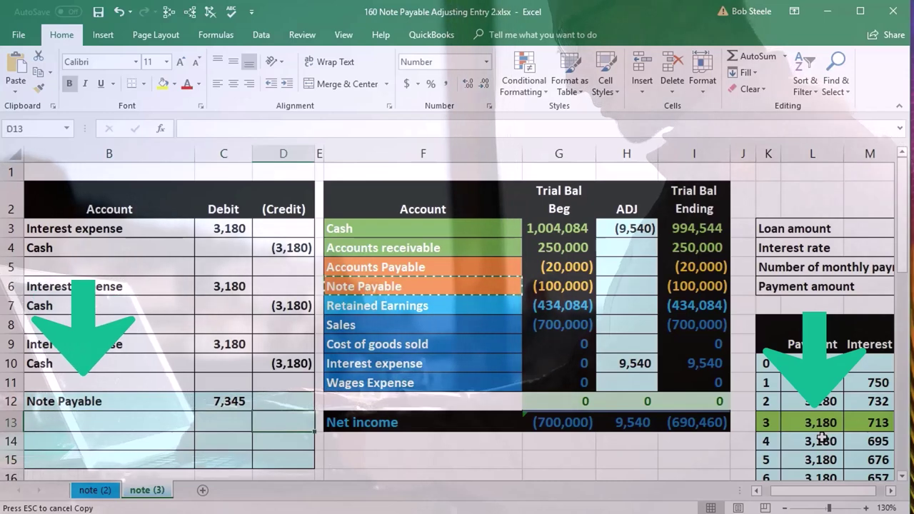
key(Right)
key(Right)
text(-)
key(Up)
key(Left)
key(Return)
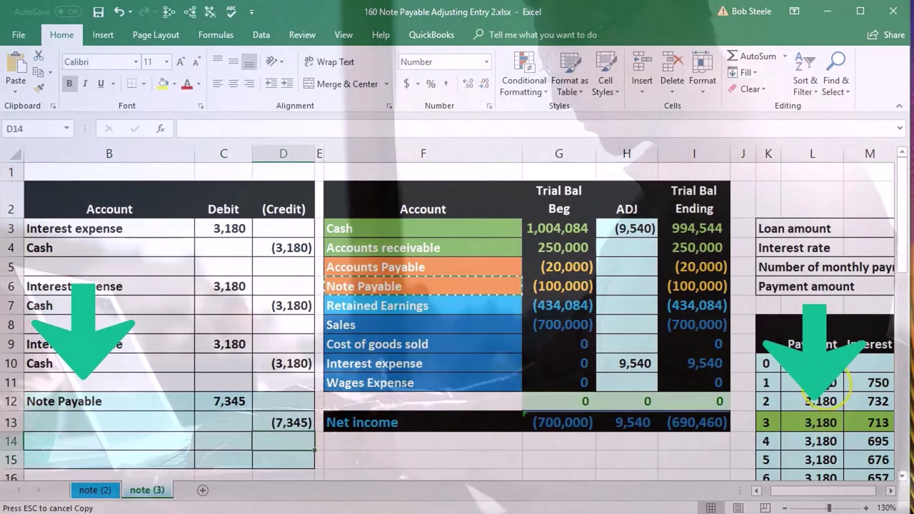
- Check the ending Interest expense balance against the sum of the scheduled interest for payments 1 to 3
click(719, 367)
scroll(721, 386, right, 2)
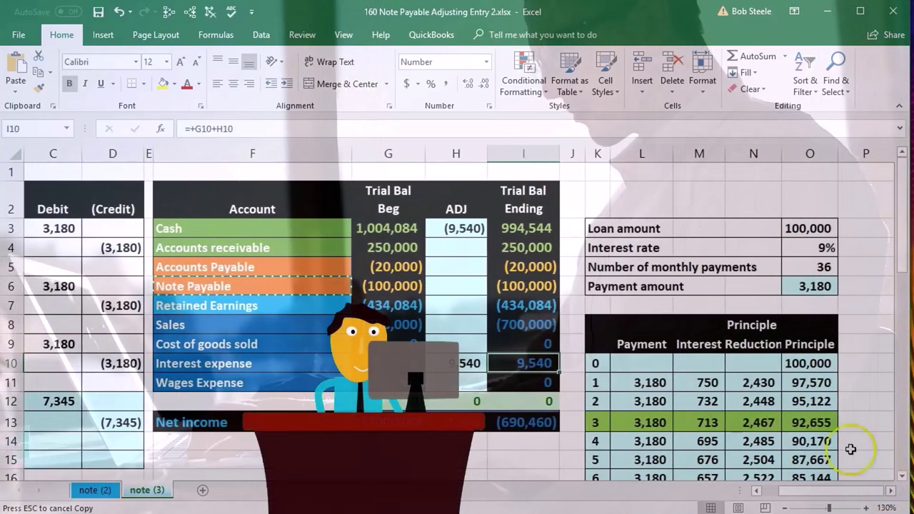
click(709, 385)
drag(687, 404, 690, 421)
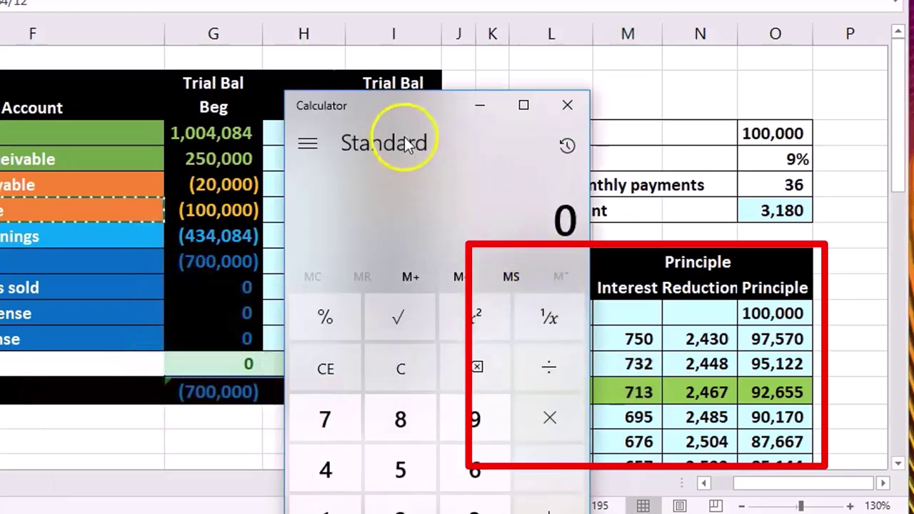
- Calculate 2195 minus 9540 in Calculator to verify the interest correction, and close the Calculator
drag(423, 107, 0, 117)
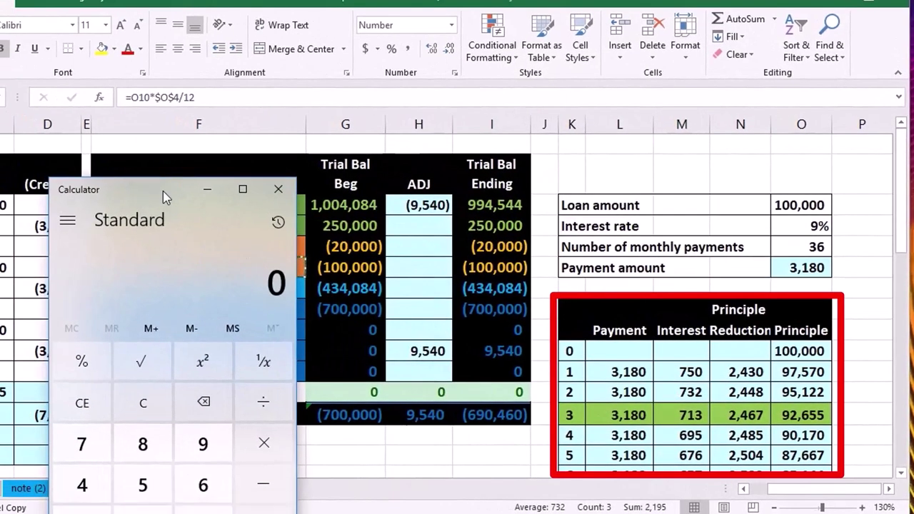
text(2195-)
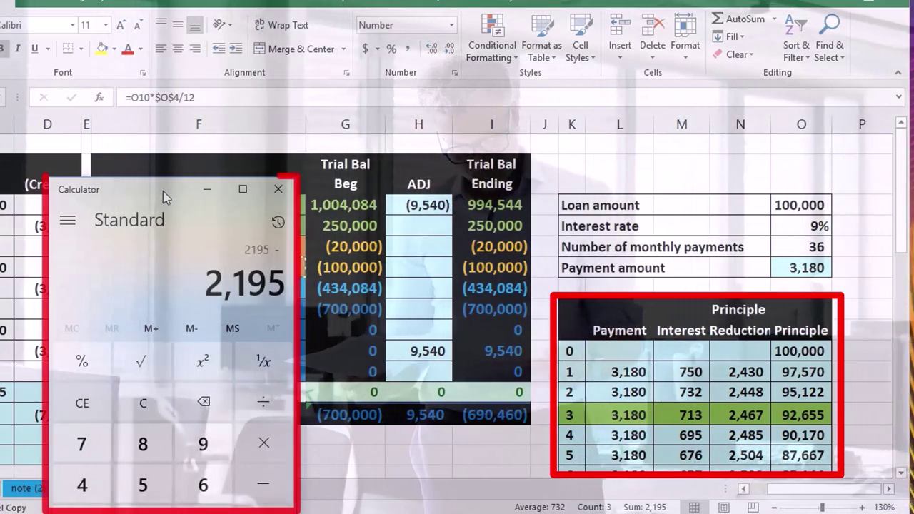
text(954)
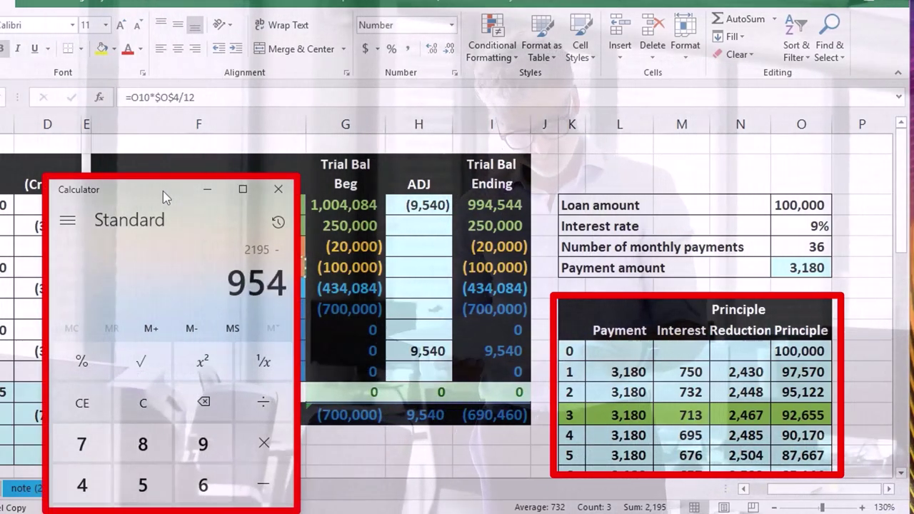
text(0)
key(Return)
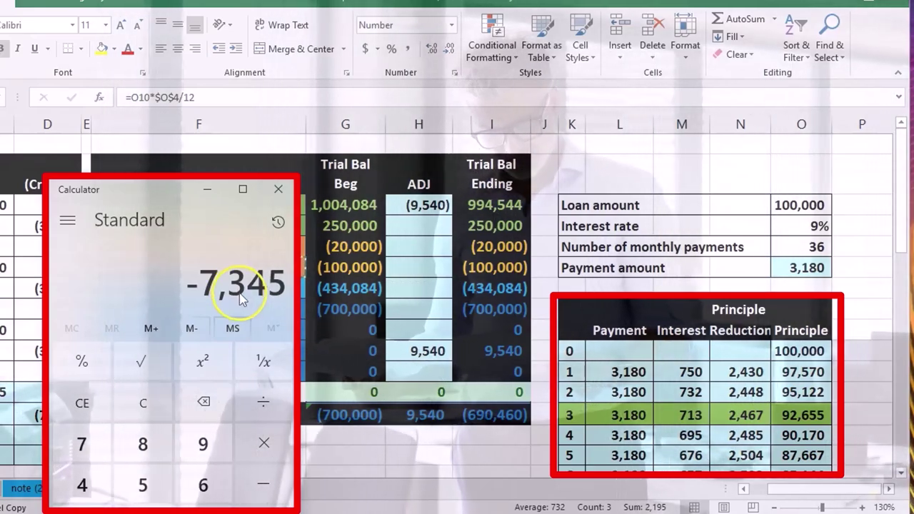
click(277, 189)
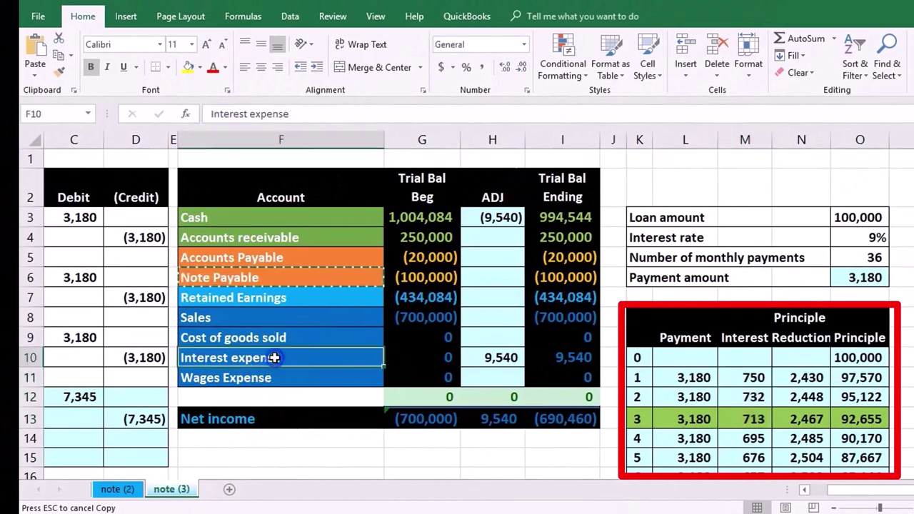
- Copy the Interest expense account name from the trial balance and paste it as a value into B13
right_click(275, 357)
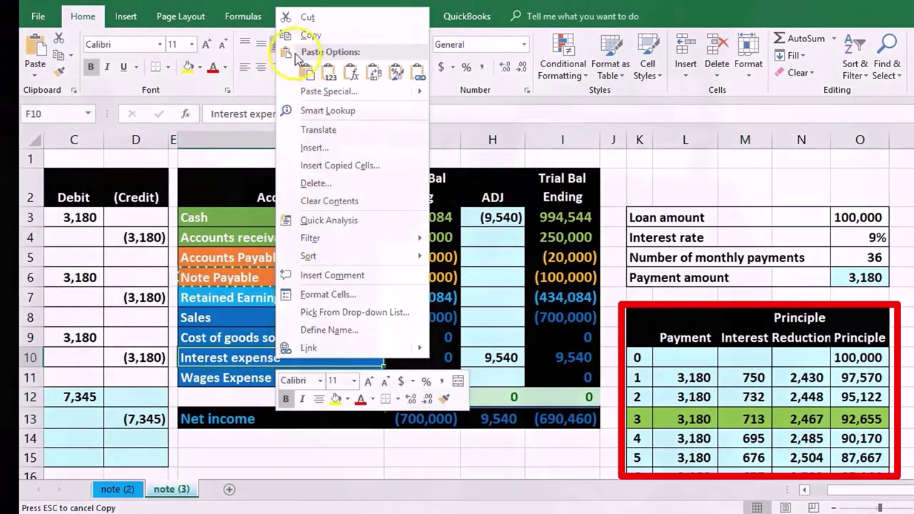
click(296, 34)
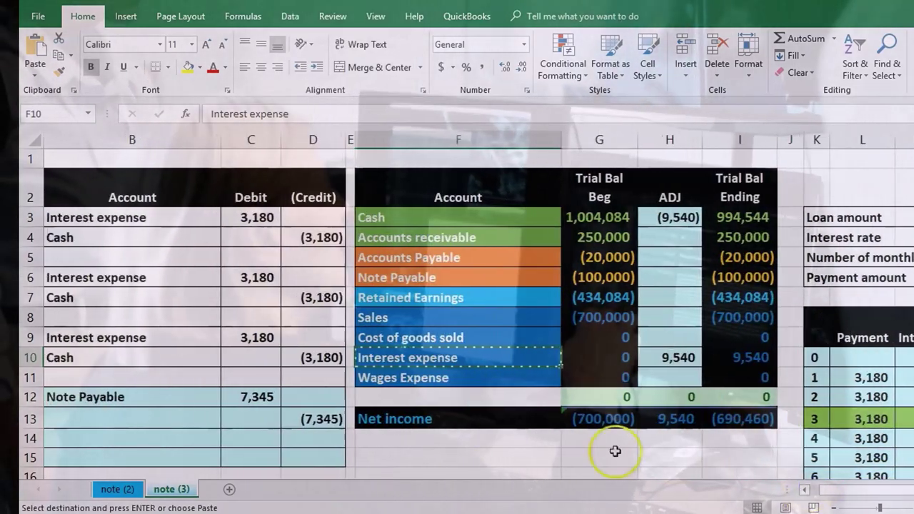
click(145, 418)
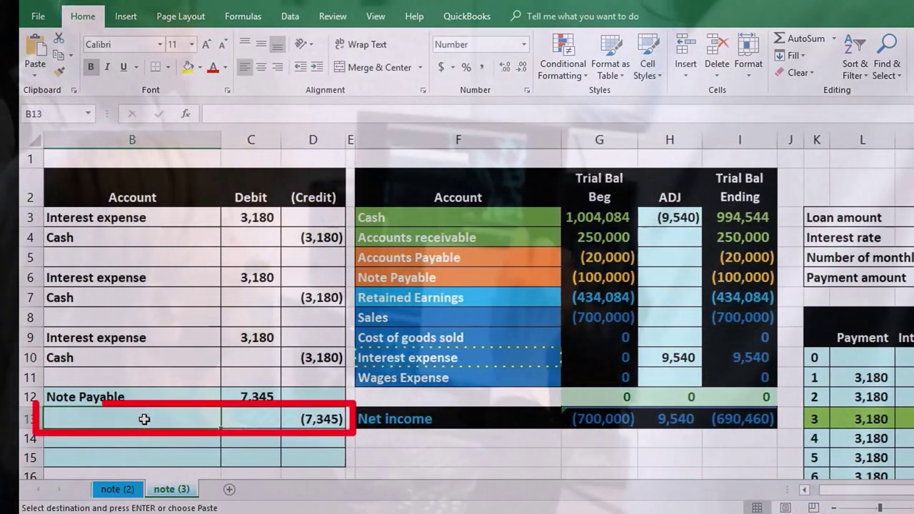
right_click(144, 420)
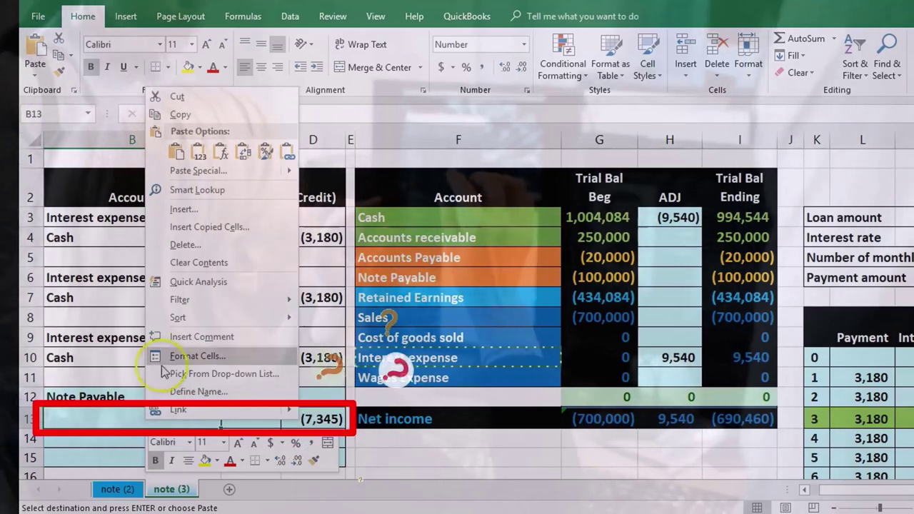
click(198, 151)
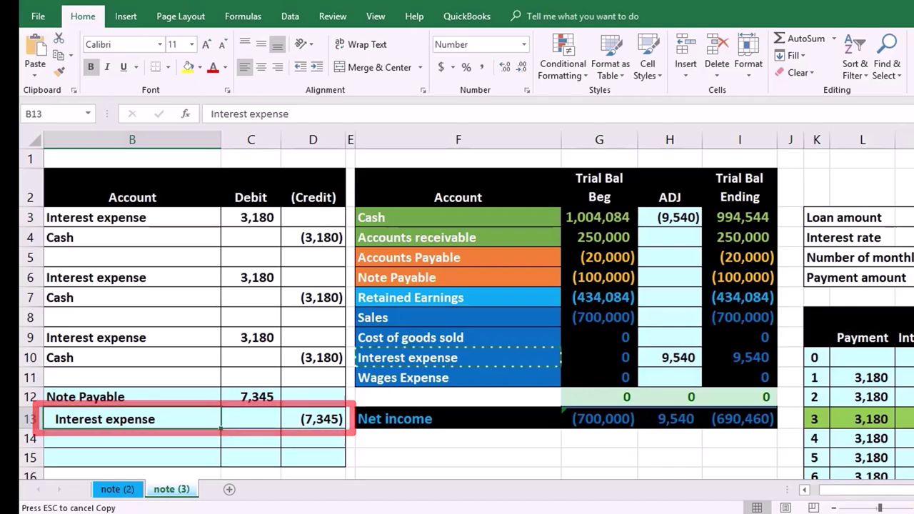
- Compare the principal remaining after payment 3 with the ending Note Payable balance, and review the scheduled interest for payments 1 to 3
scroll(500, 322, right, 2)
click(868, 379)
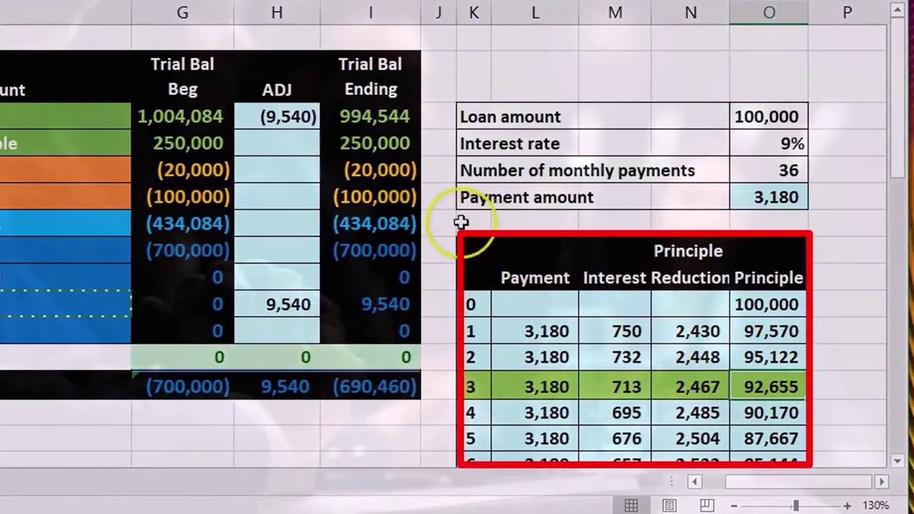
click(404, 199)
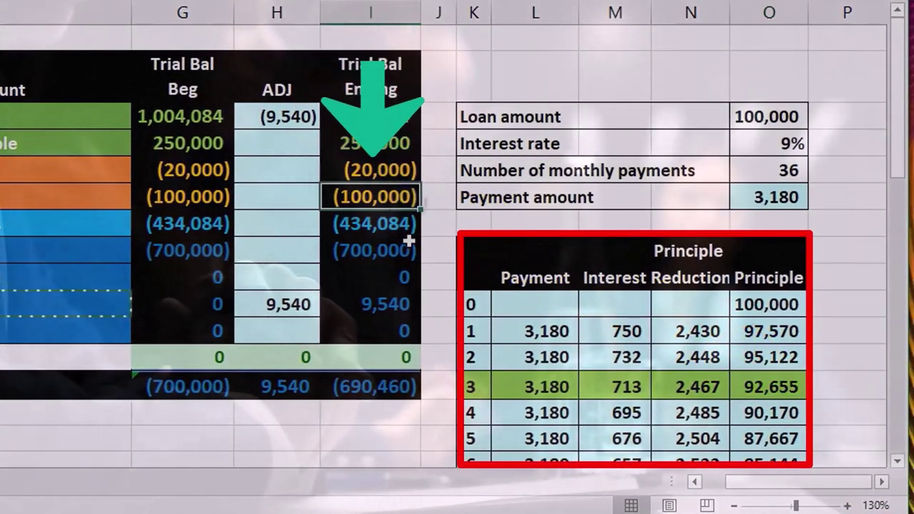
drag(616, 330, 619, 386)
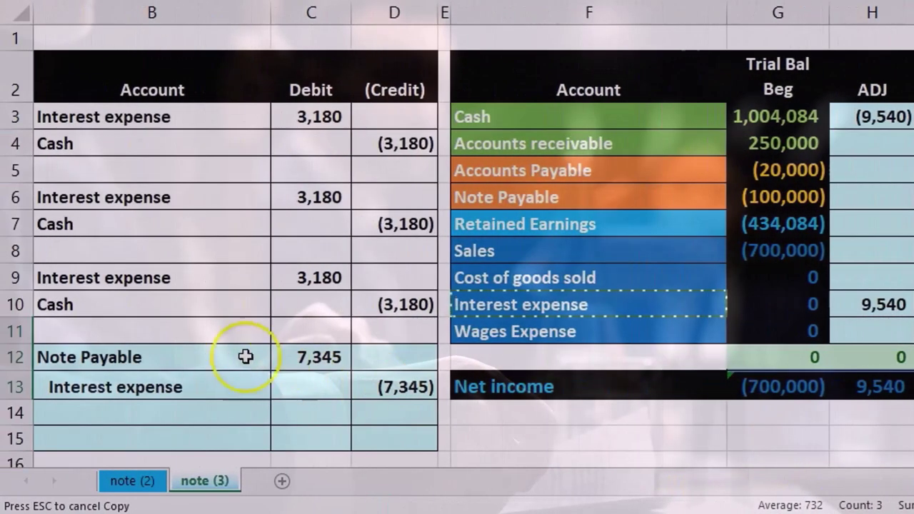
- Post the Note Payable debit to the trial balance by entering =C12 in adjustment cell H6
drag(228, 355, 339, 356)
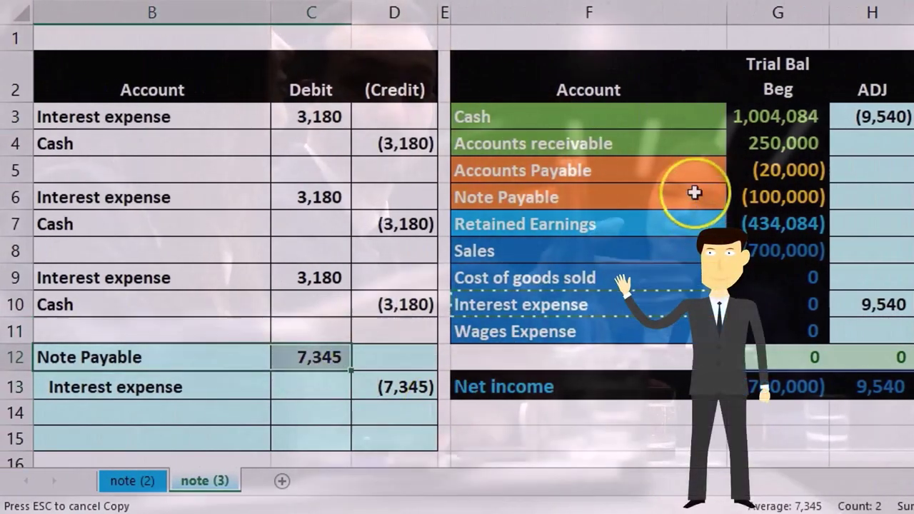
drag(693, 197, 738, 210)
click(875, 196)
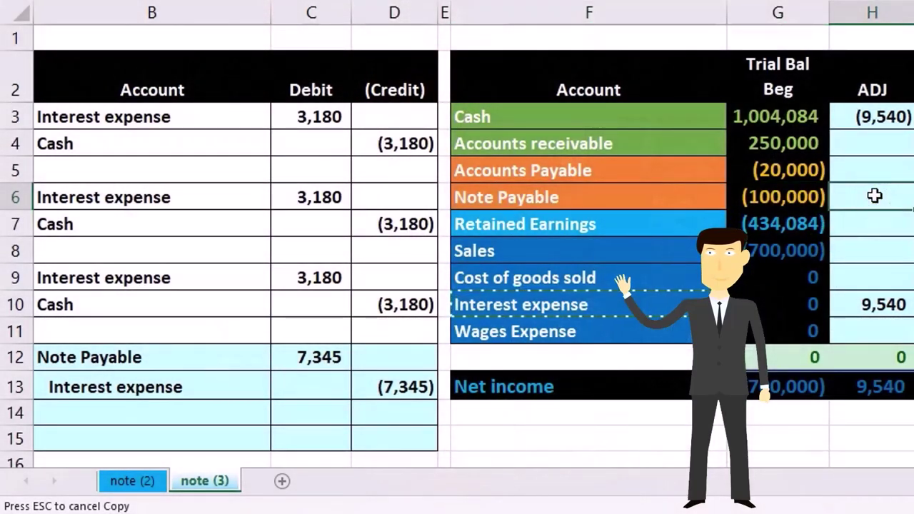
text(=)
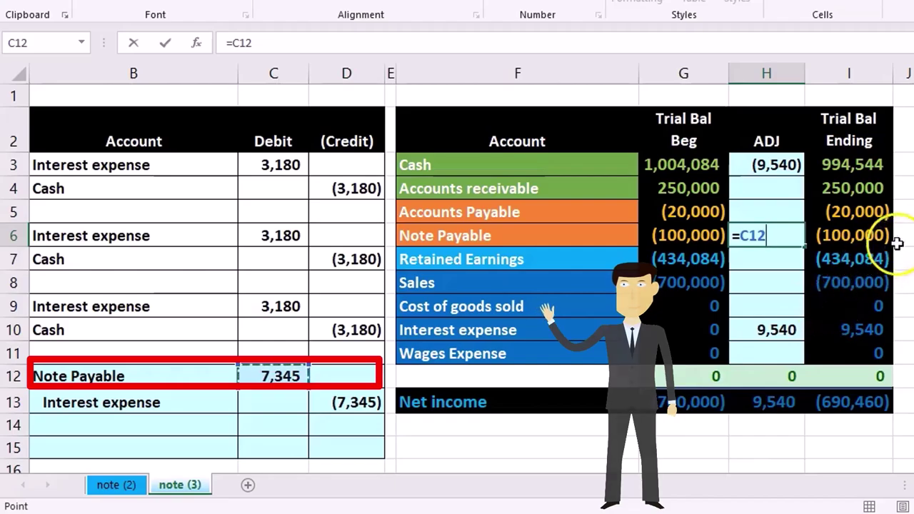
key(Return)
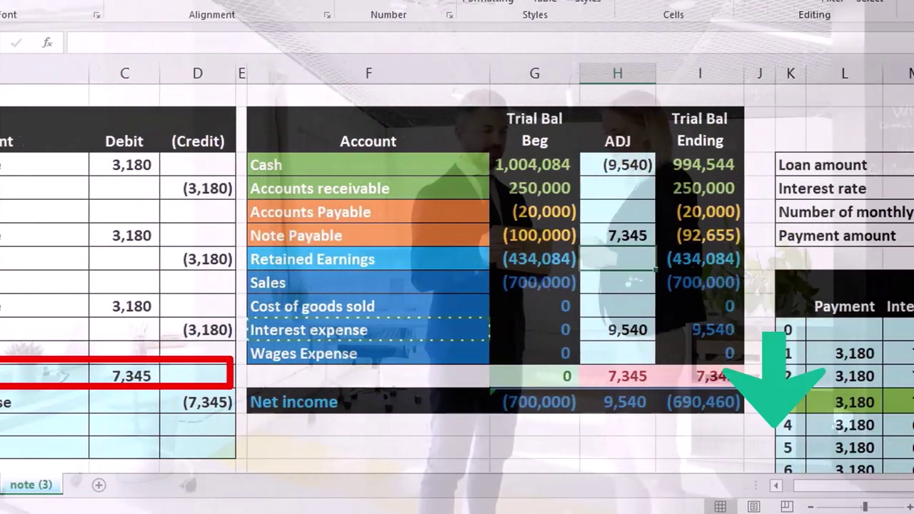
- Post the Interest expense credit by extending the adjustment formula in H10 to =C3+C6+C9+D13
scroll(457, 285, right, 3)
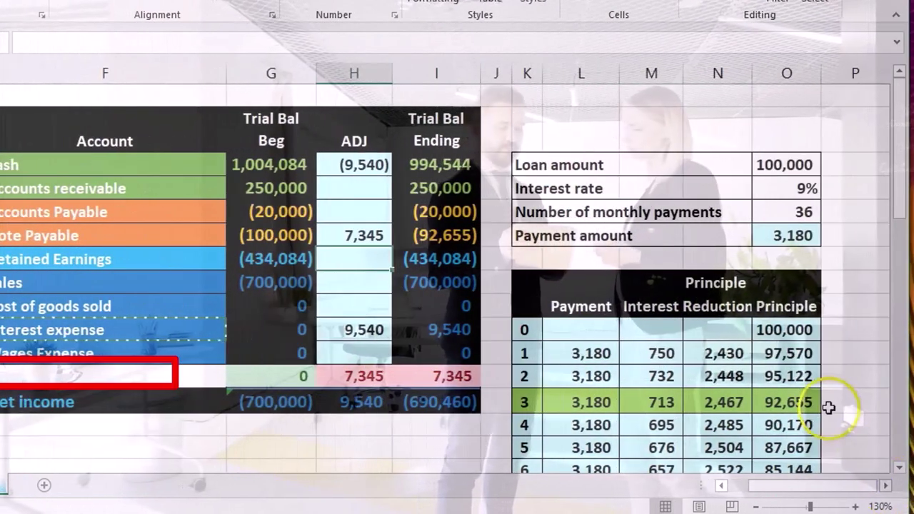
click(721, 485)
click(721, 486)
click(721, 485)
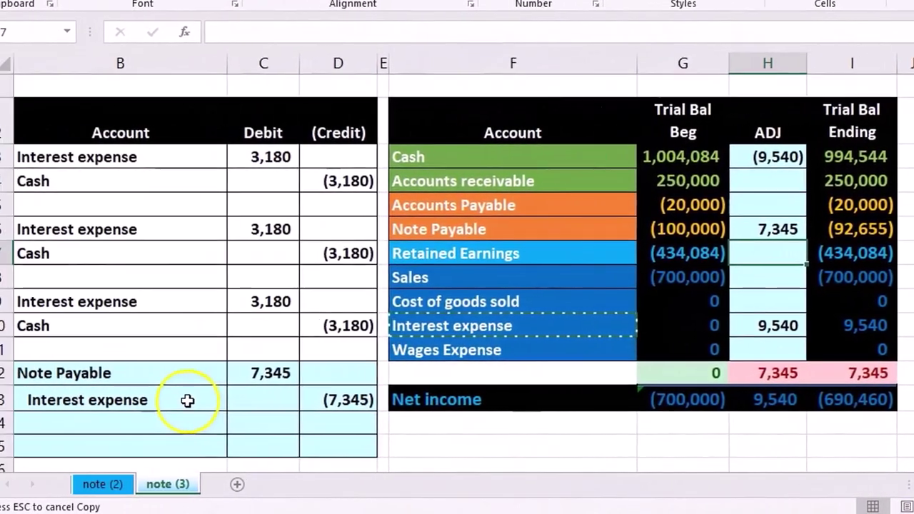
drag(27, 401, 121, 408)
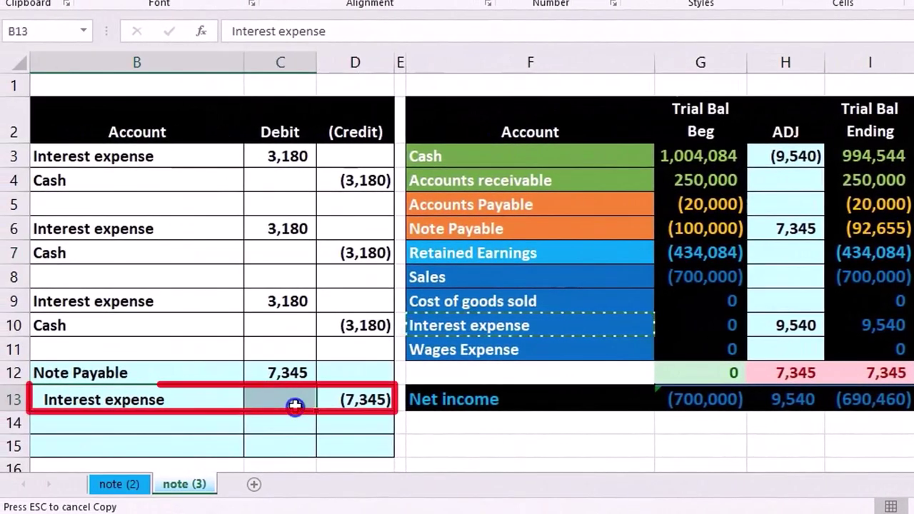
click(778, 327)
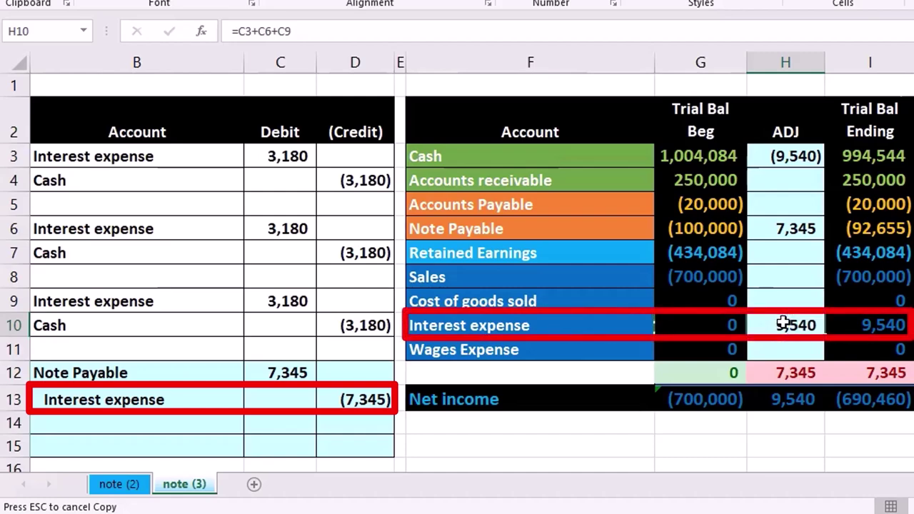
double_click(783, 323)
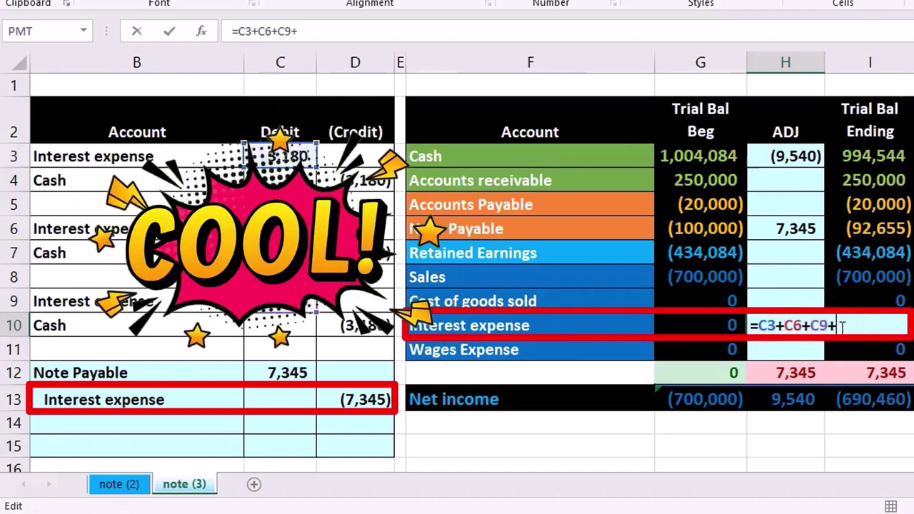
text(+)
click(382, 400)
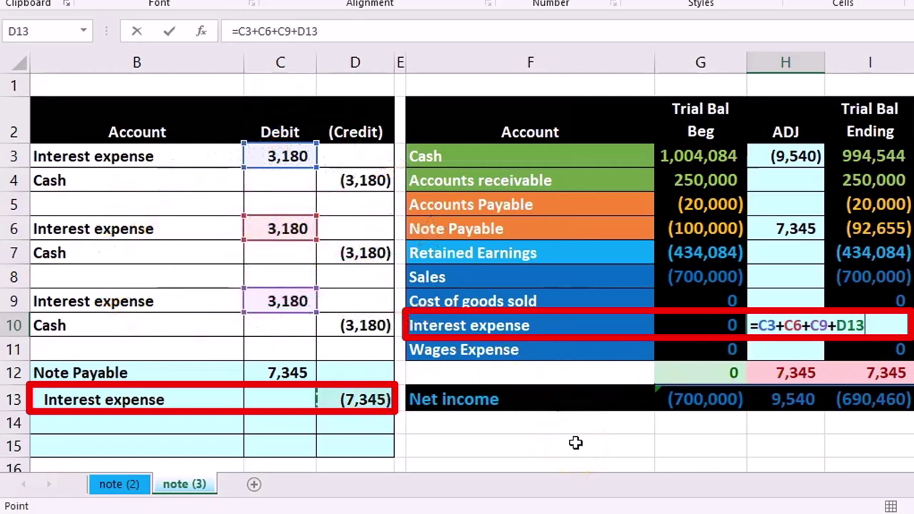
key(Return)
- Compare adjusted Interest expense with the summed interest for payments 1 to 3, and adjusted Note Payable with the principal after payment 3
click(878, 369)
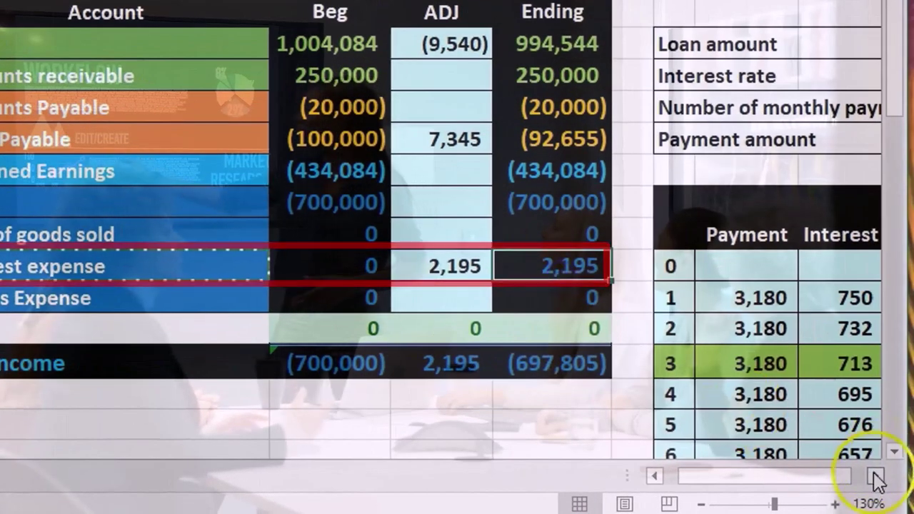
click(876, 479)
click(877, 477)
drag(577, 302, 570, 351)
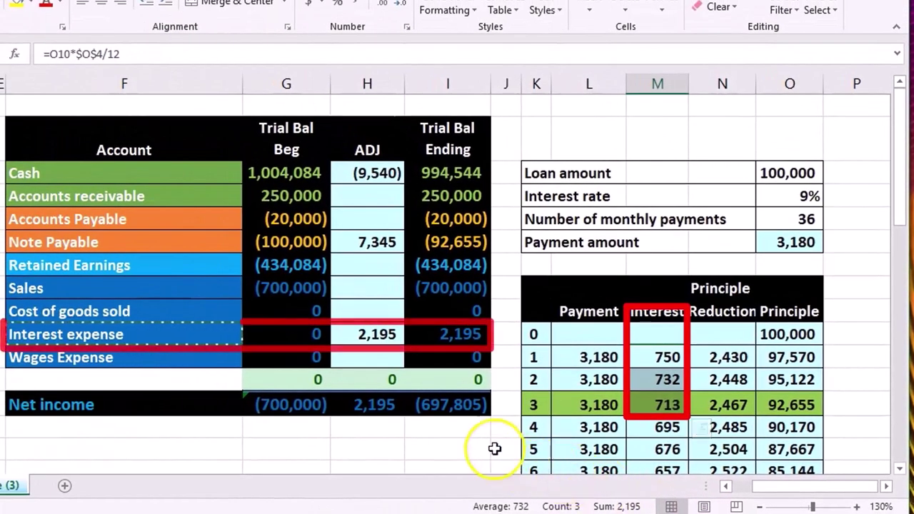
click(484, 449)
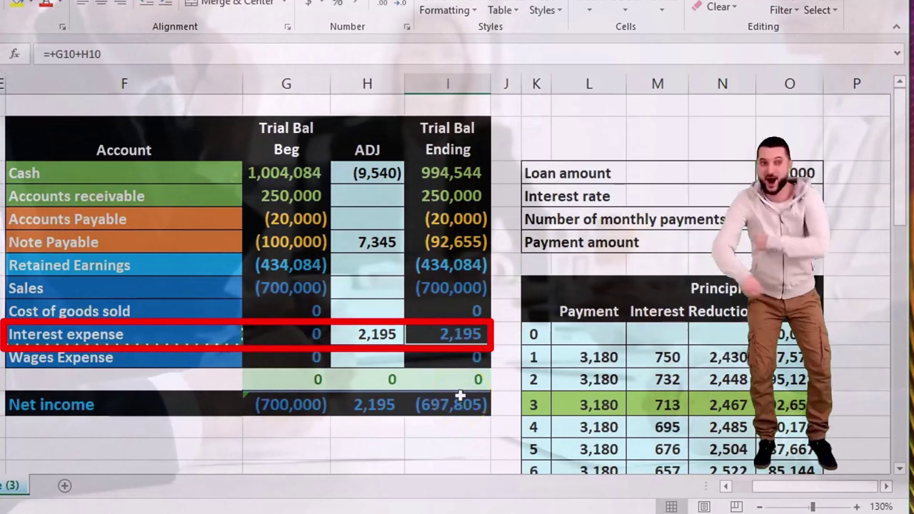
click(443, 241)
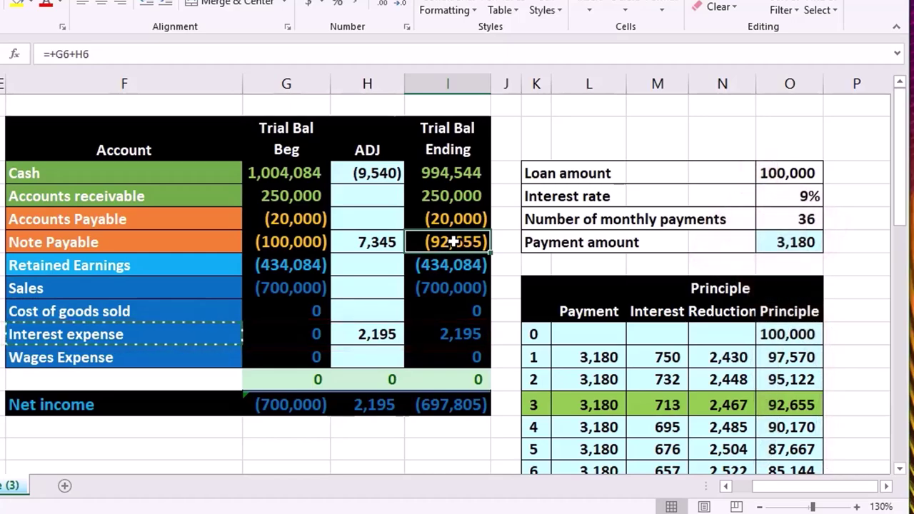
click(767, 411)
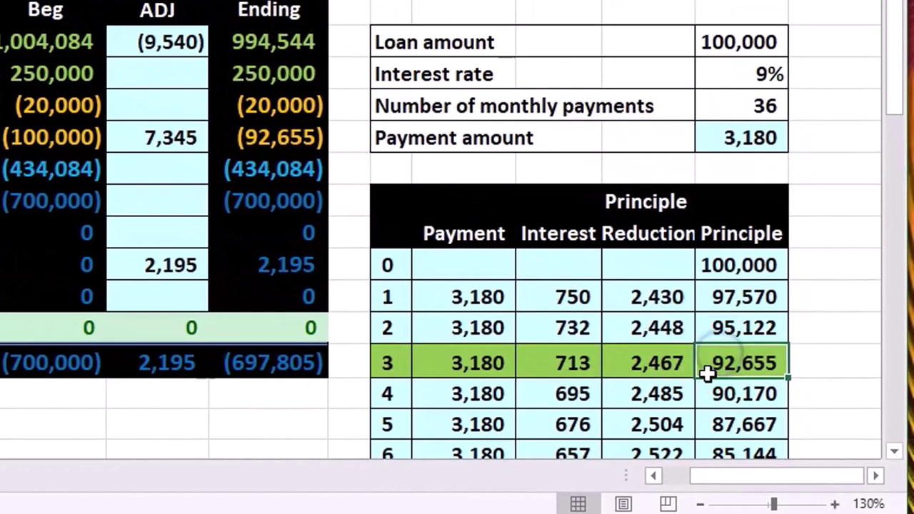